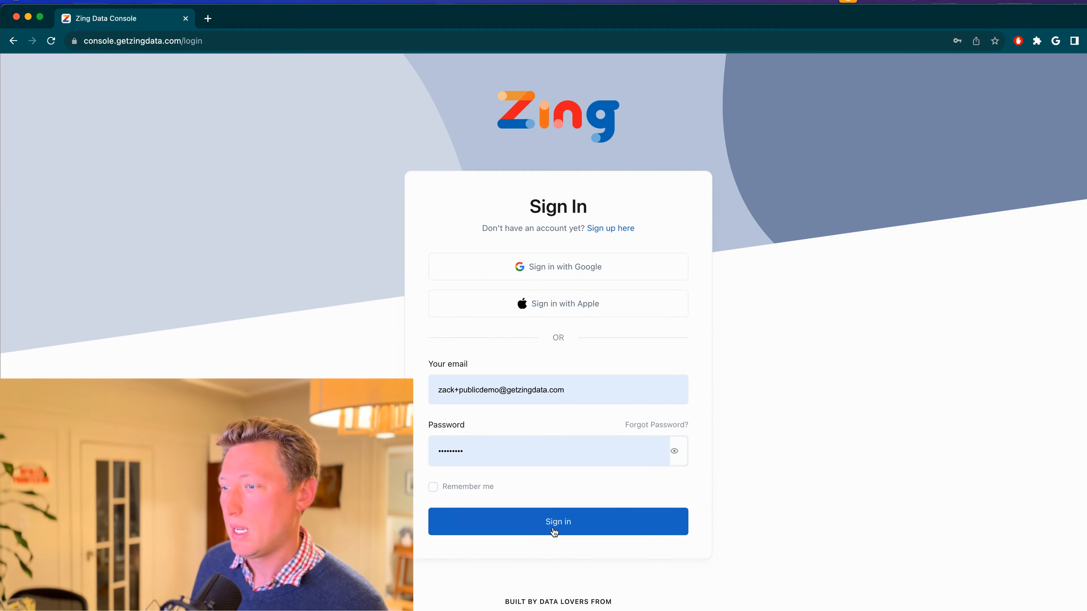
Log in to the Zing Data Console and open the settings of the dellstore PostgreSQL data source
click(555, 526)
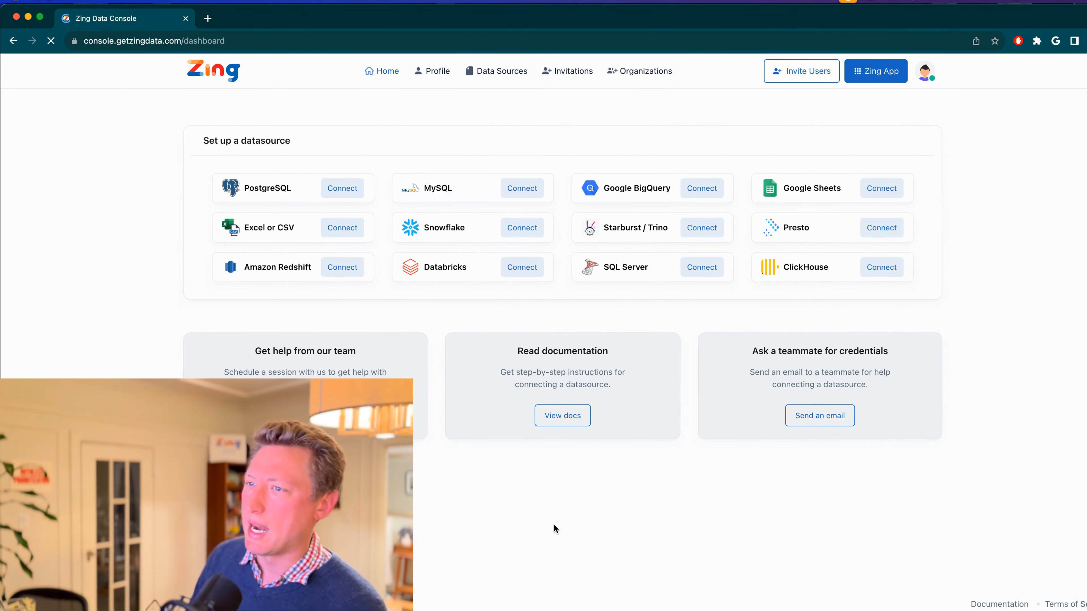
click(505, 73)
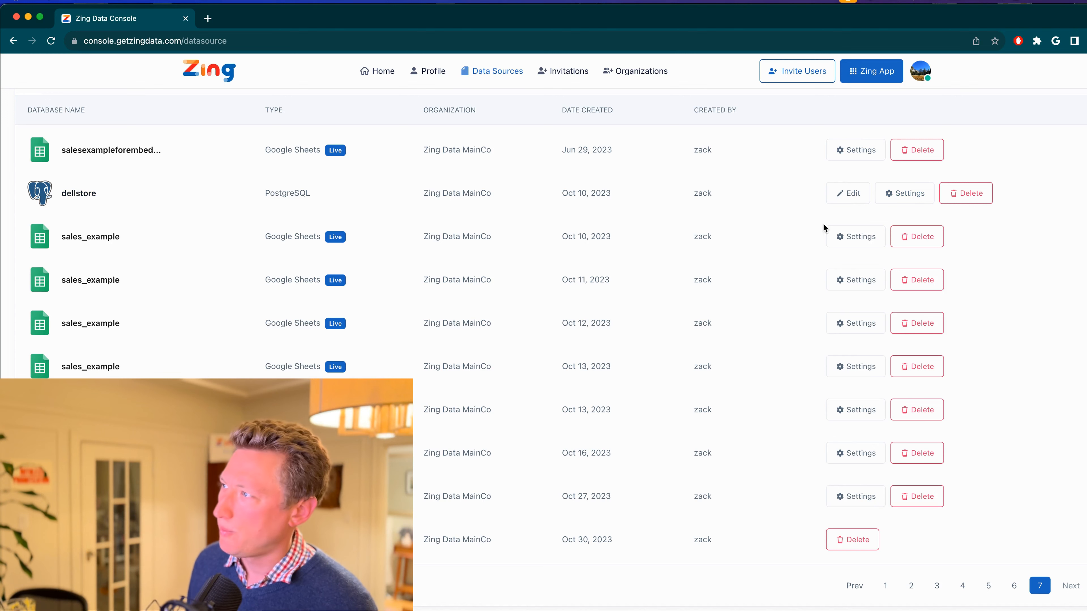
click(896, 198)
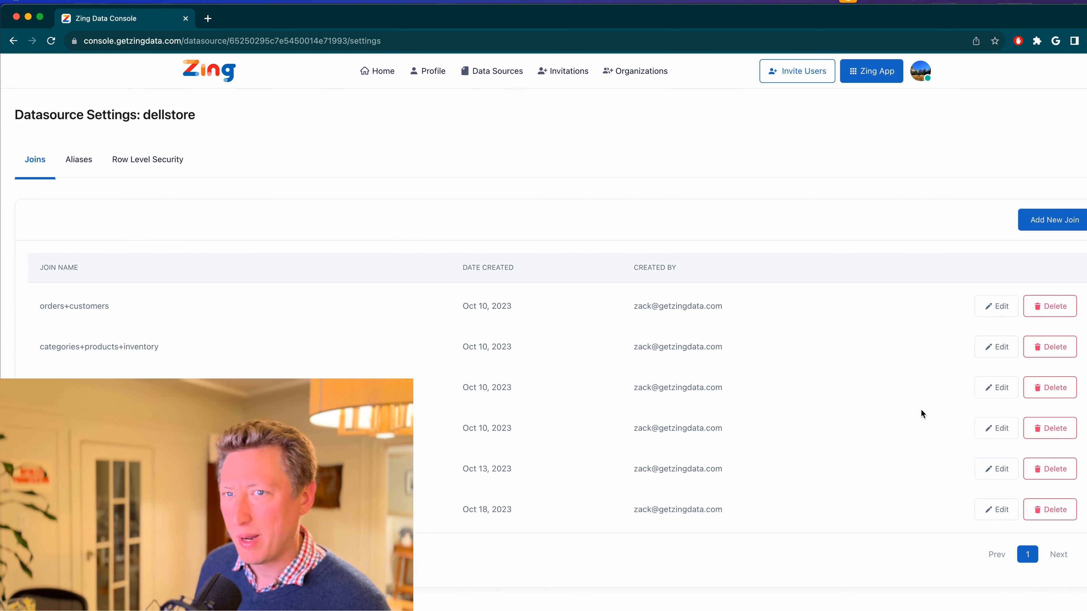
Delete every existing join of the dellstore data source, from orders+customers through orders+customers+cust_hist+products+categories
click(1070, 307)
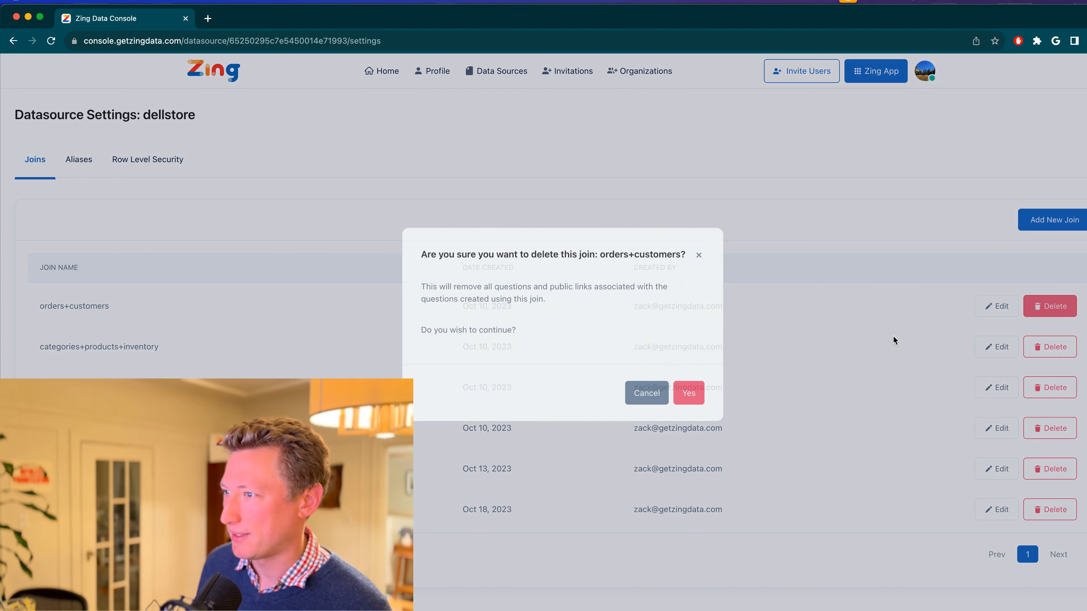
click(694, 406)
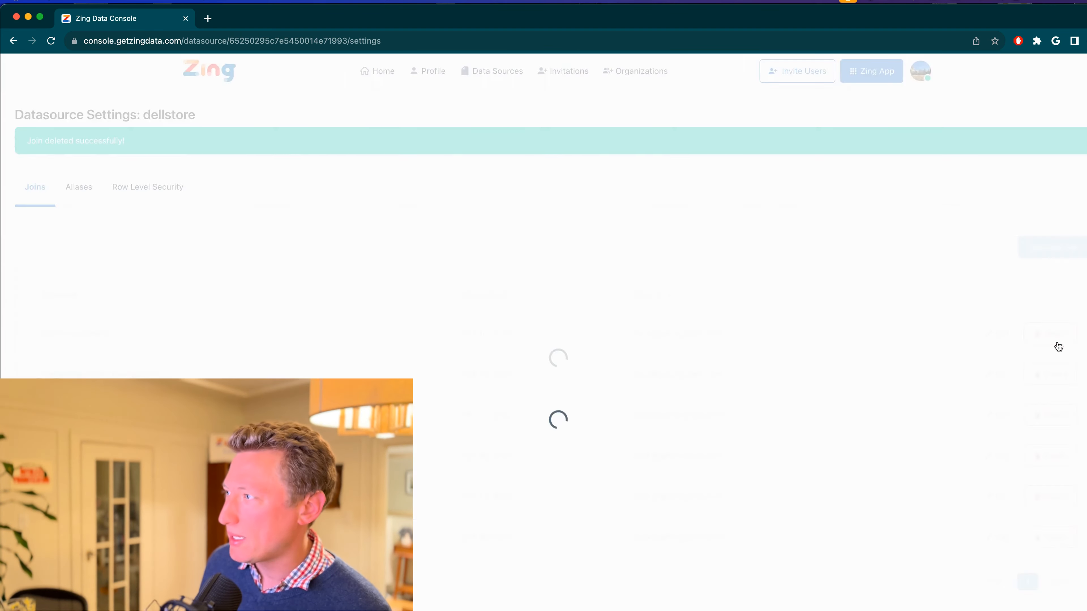
click(1058, 341)
click(689, 412)
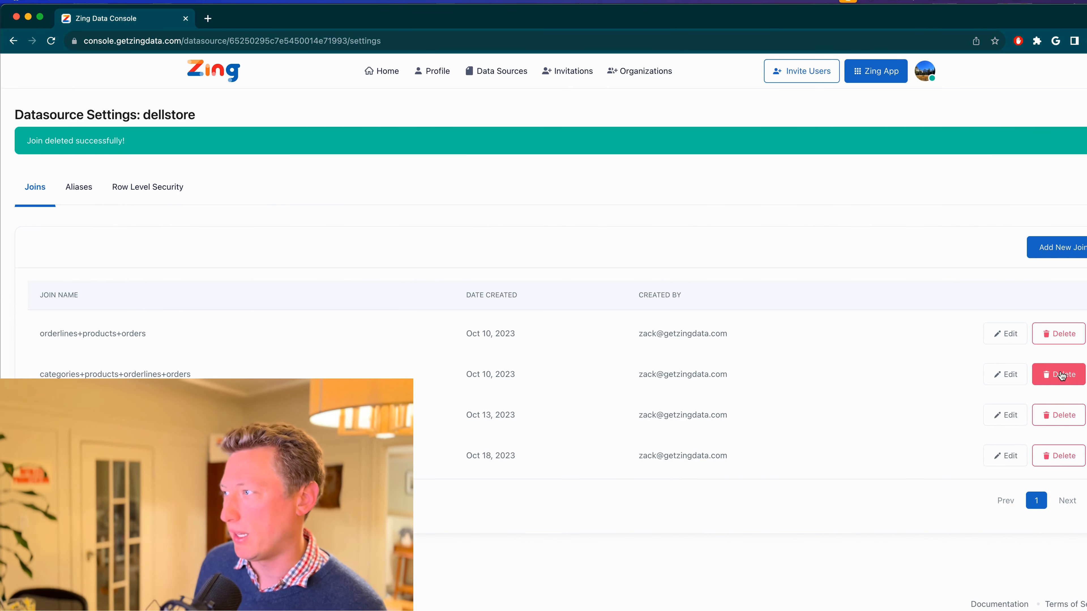
click(1061, 376)
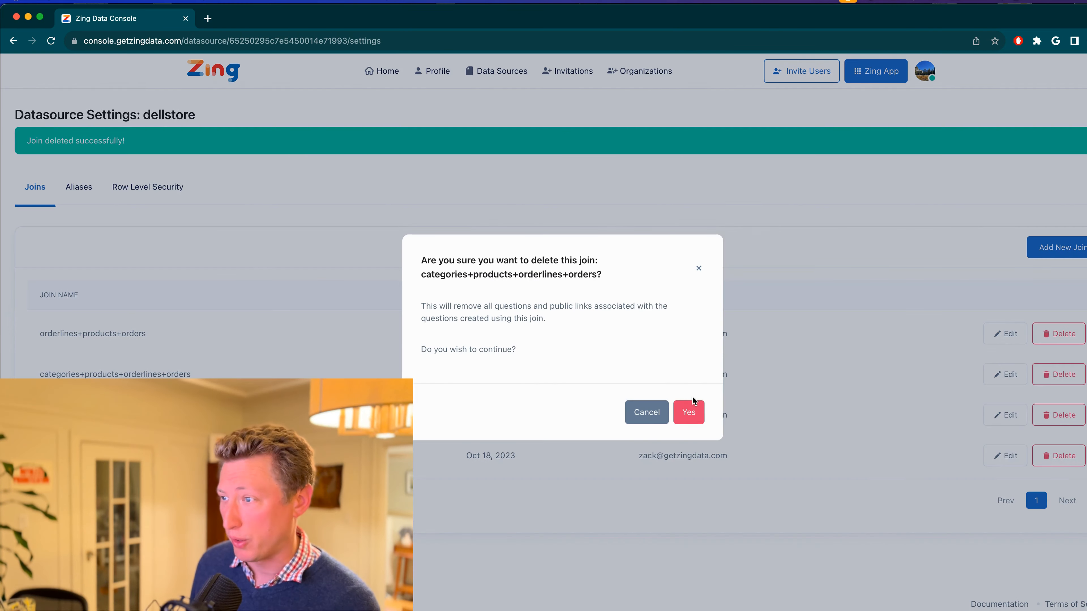
click(1044, 333)
click(1045, 334)
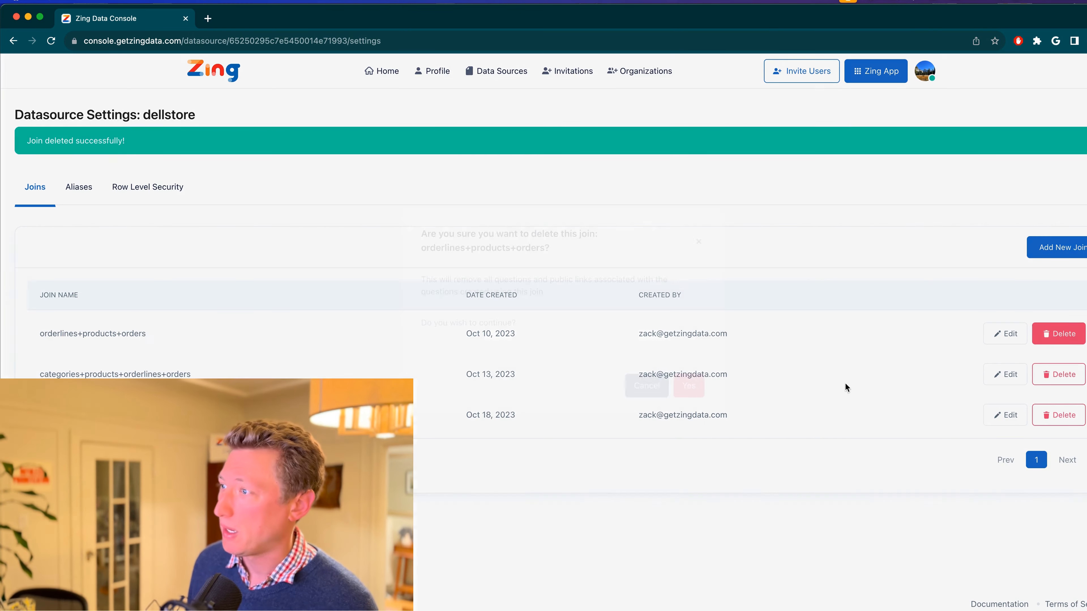
click(699, 410)
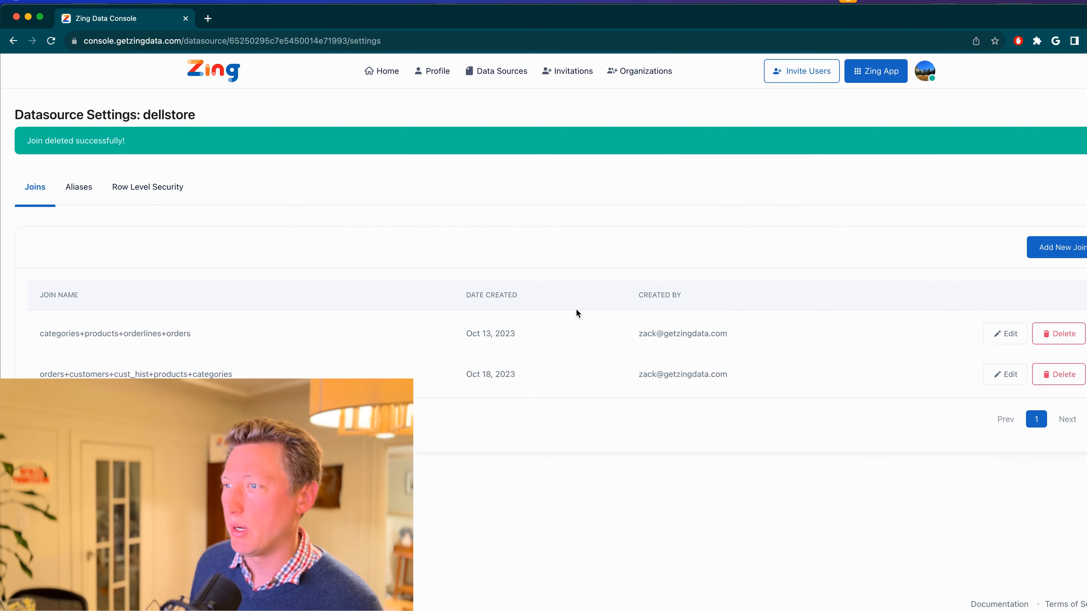
click(1062, 334)
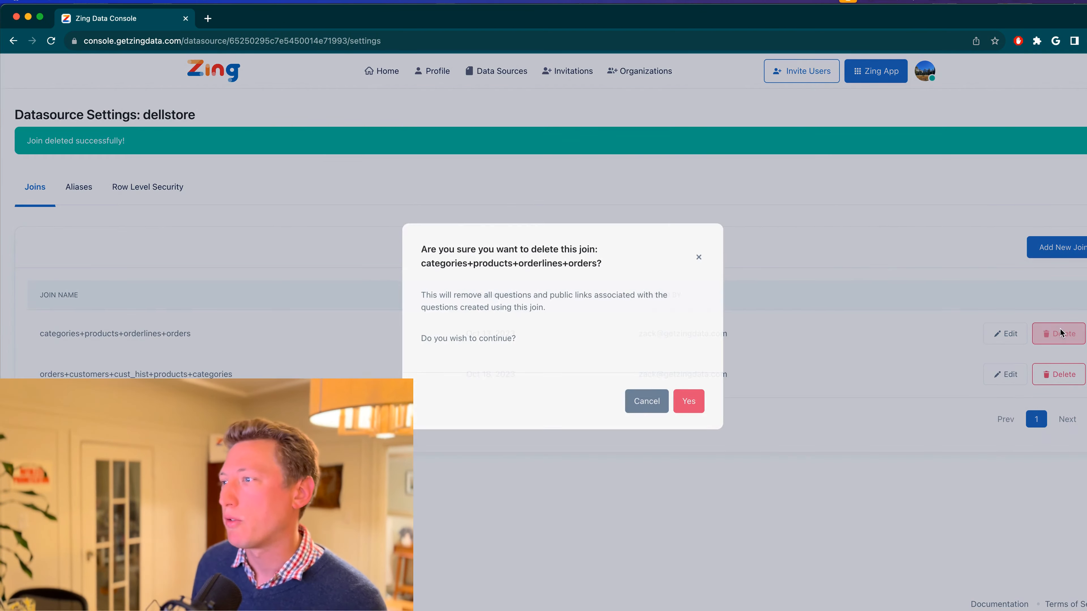
click(699, 417)
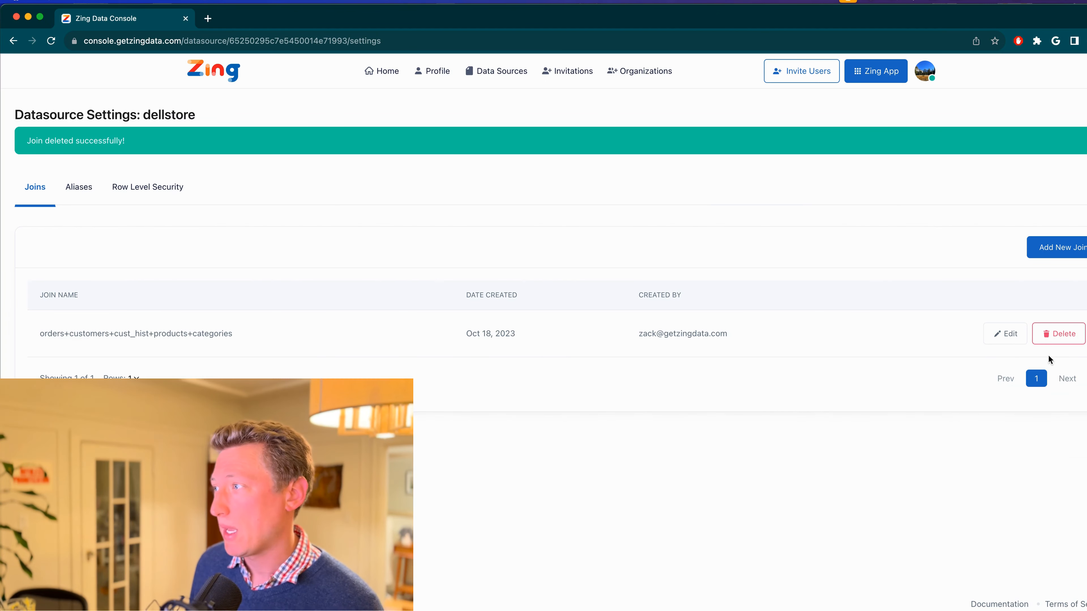
click(1065, 337)
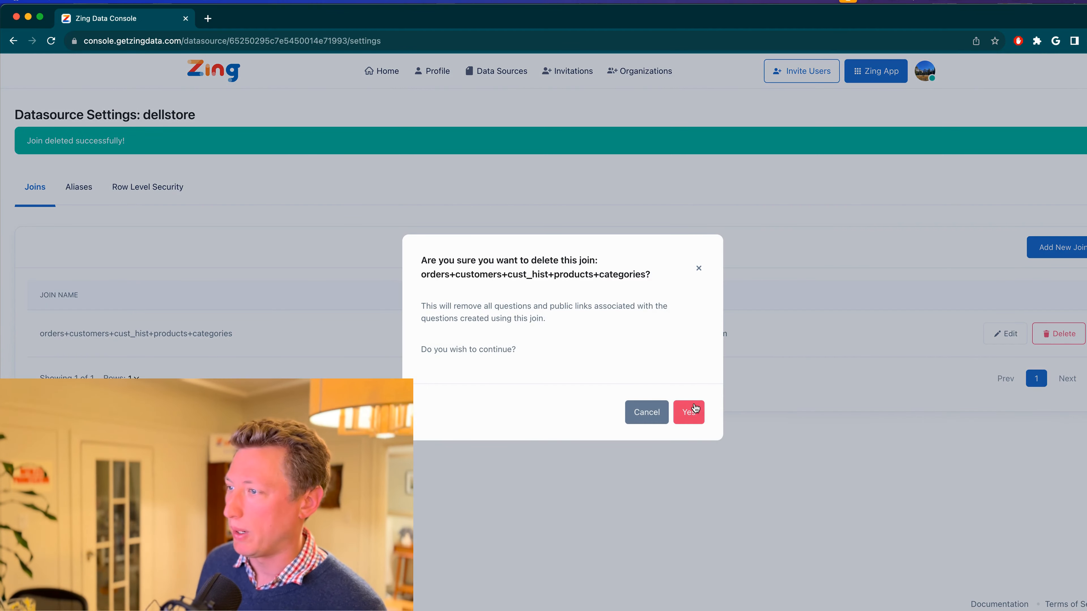
click(691, 414)
Start a new join and place the Categories, Orders and Products tables on its canvas
click(1049, 253)
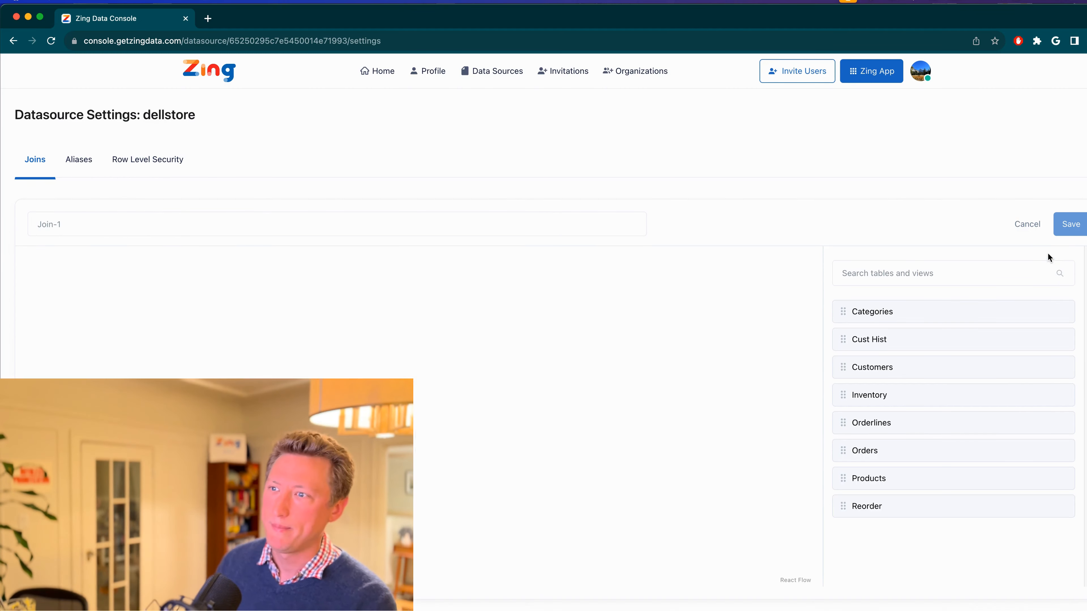
drag(892, 316, 351, 314)
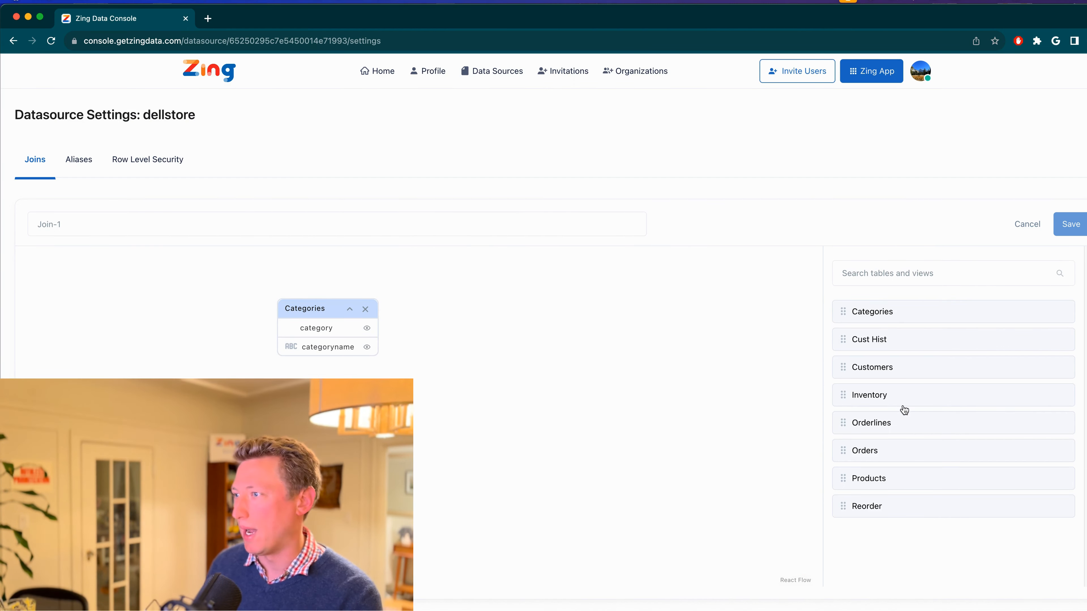
drag(894, 450, 633, 318)
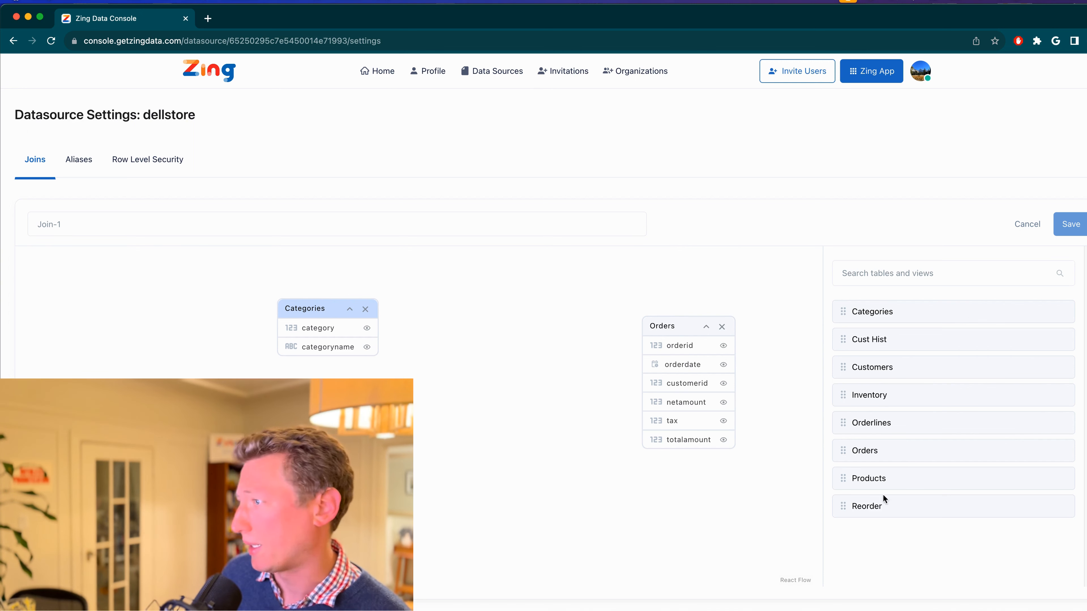
drag(897, 485, 478, 323)
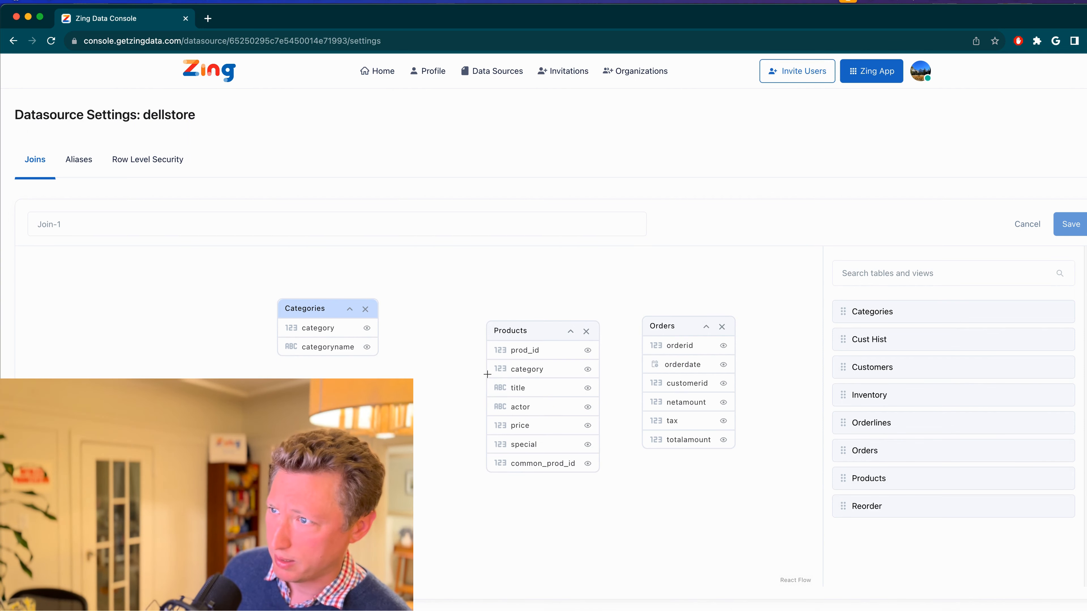
Link the category field of Products to the category field of Categories and choose the link's join type
drag(487, 368, 378, 328)
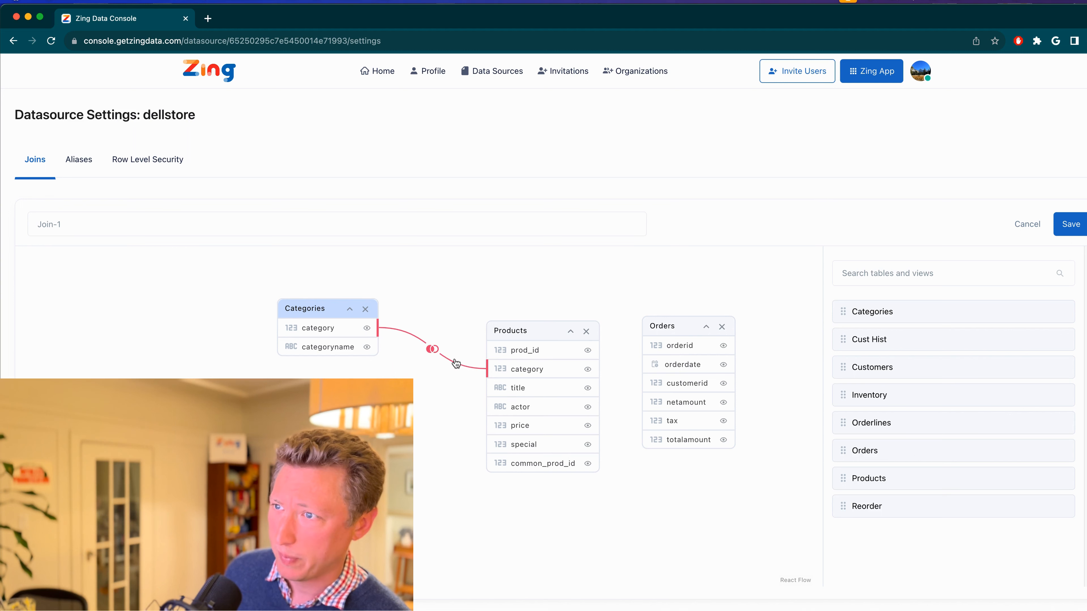
click(435, 350)
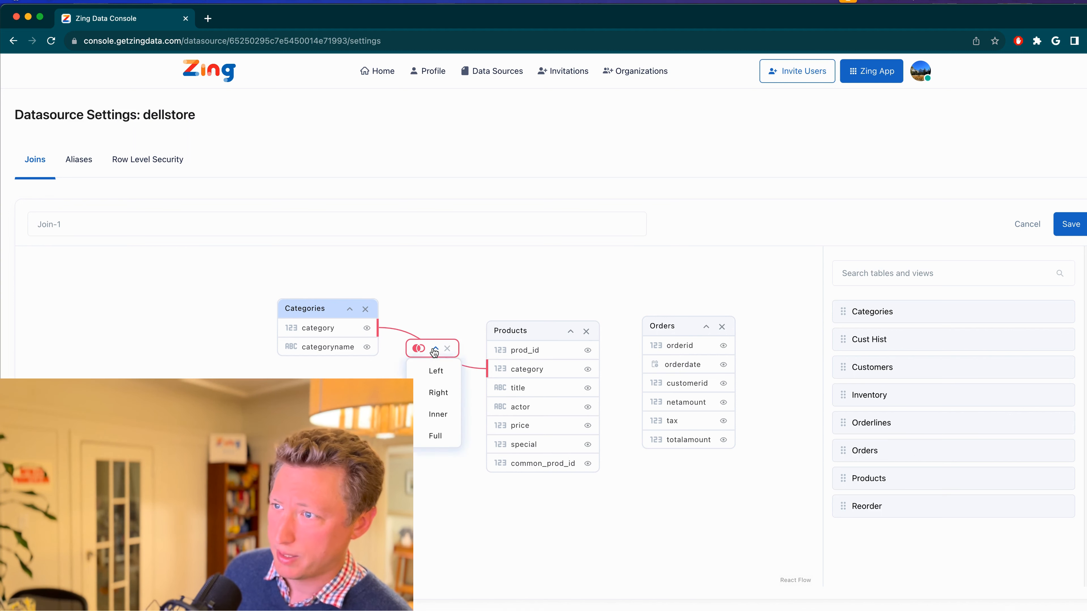
click(434, 391)
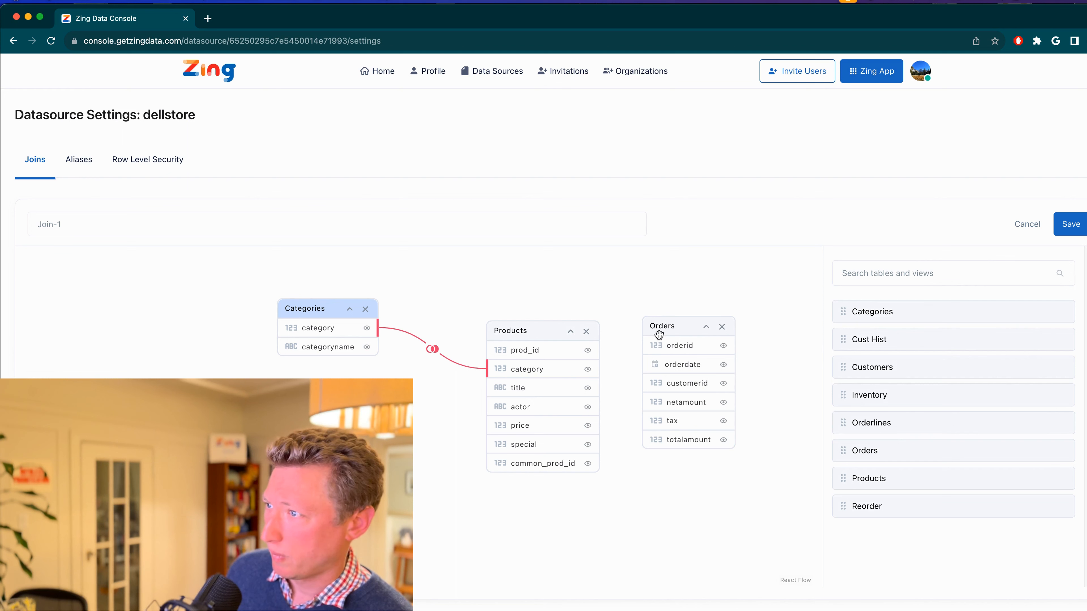
Link an added Orderlines table to Orders by orderid and to Products by prod_id, and discard the unsaved join
drag(659, 334, 790, 355)
drag(877, 429, 640, 327)
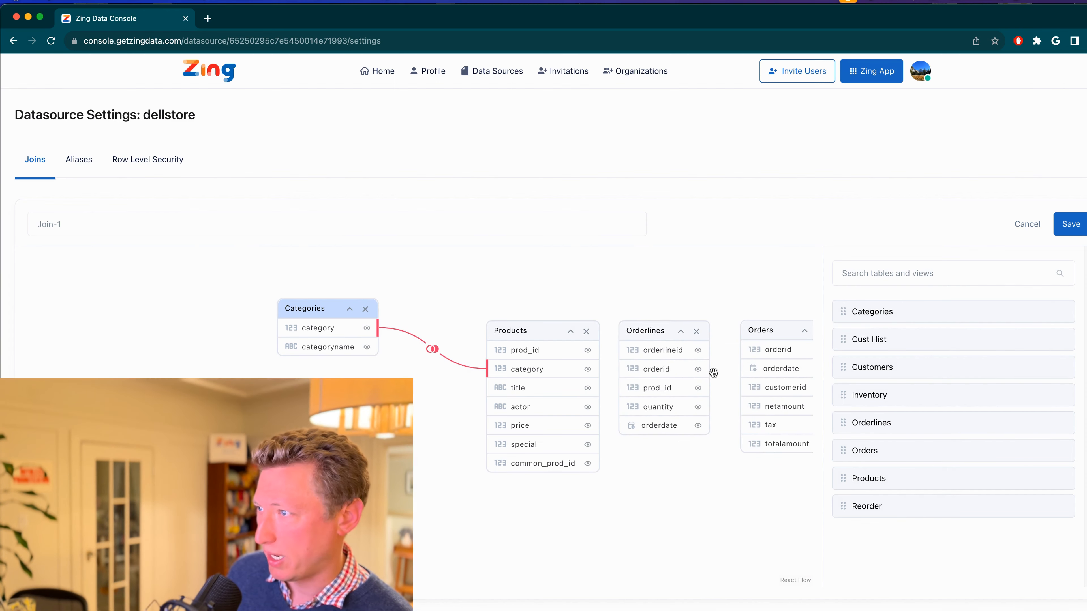
drag(709, 369, 740, 350)
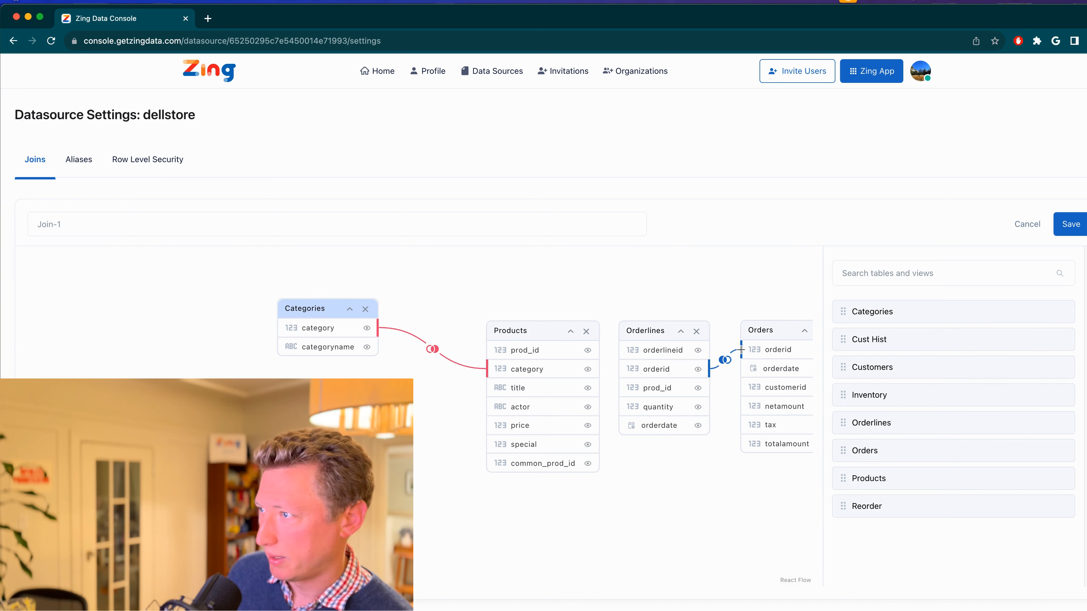
drag(620, 387, 597, 349)
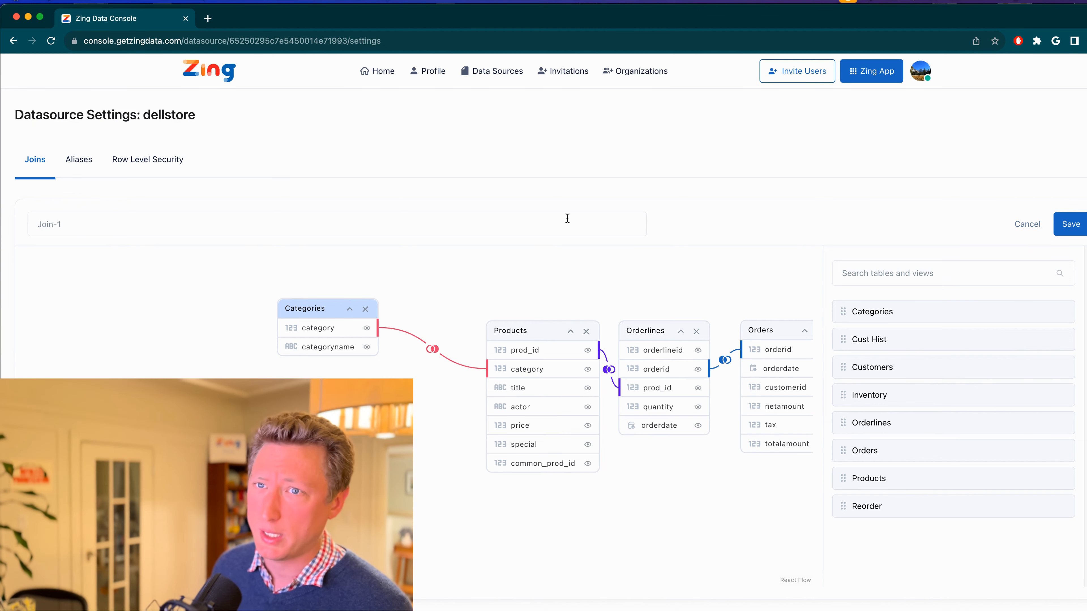
click(1029, 227)
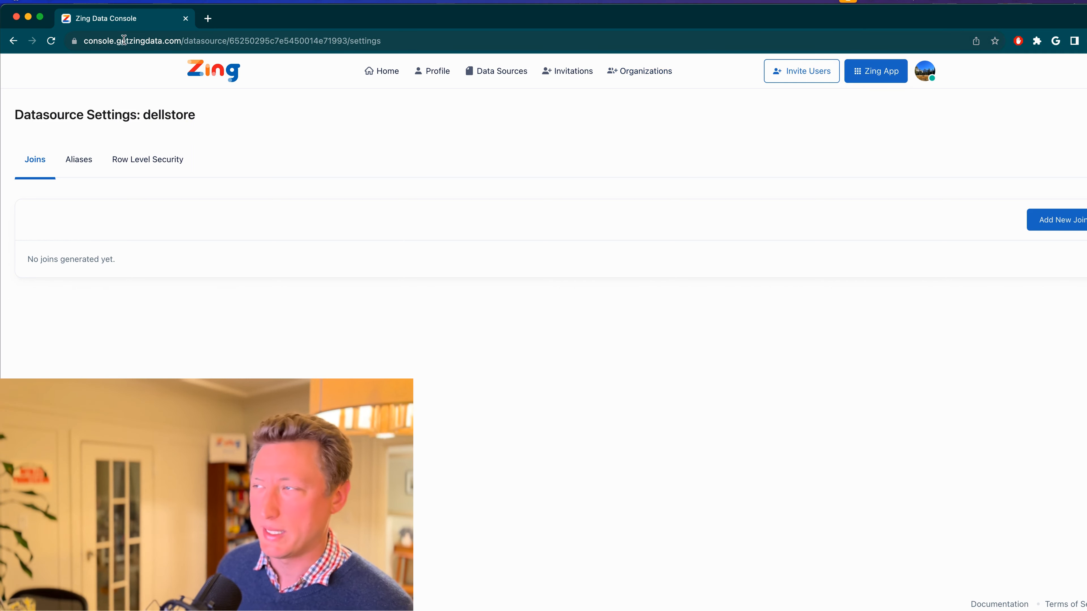
Switch to the Zing web app and ask its AI for "total orders by category name" in the dellstore source
click(869, 77)
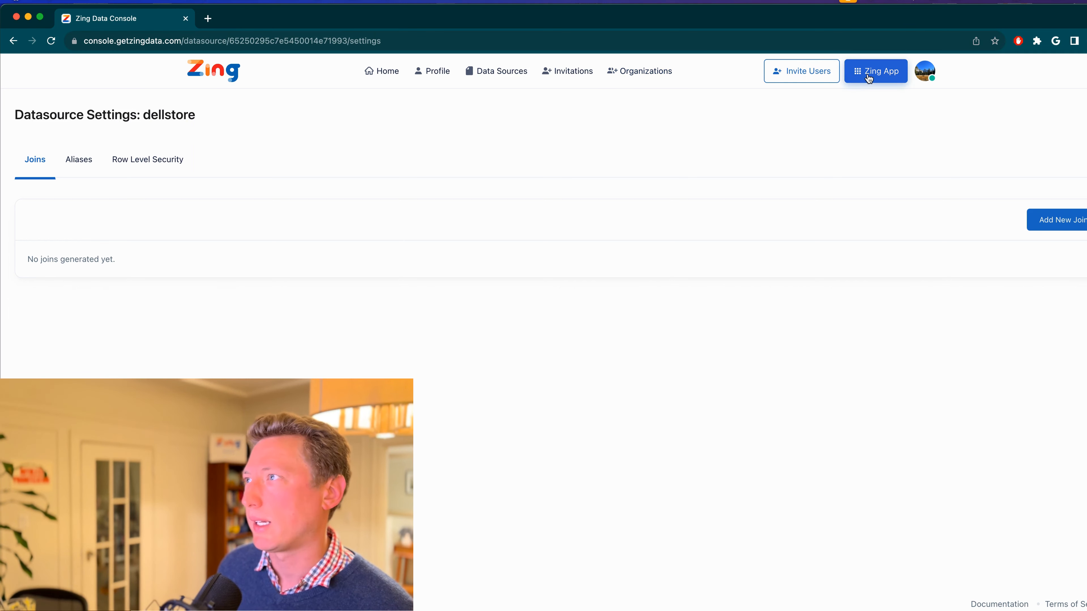
click(869, 76)
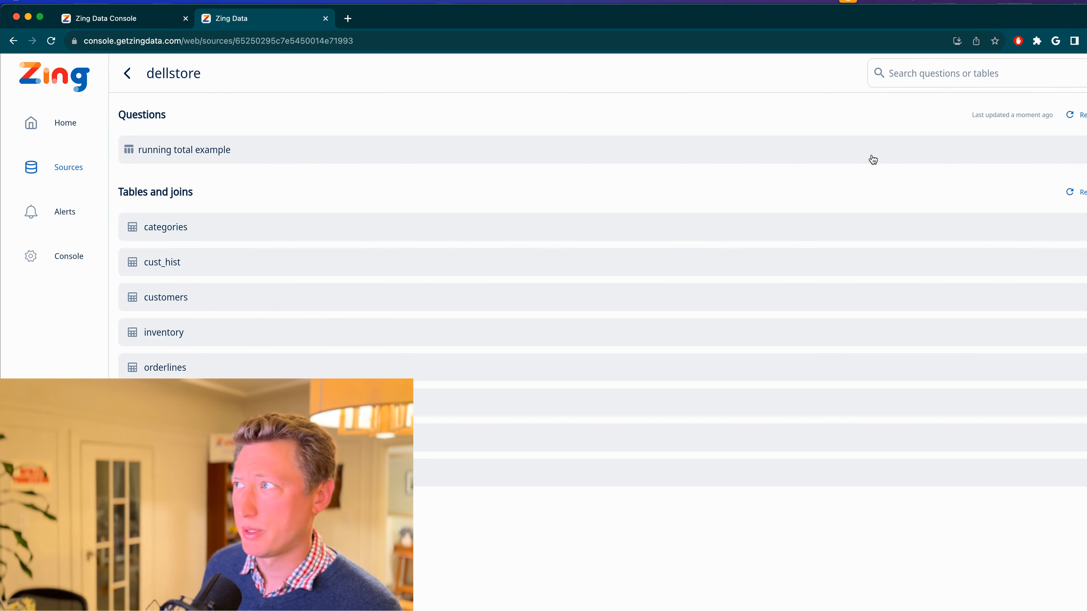
click(933, 73)
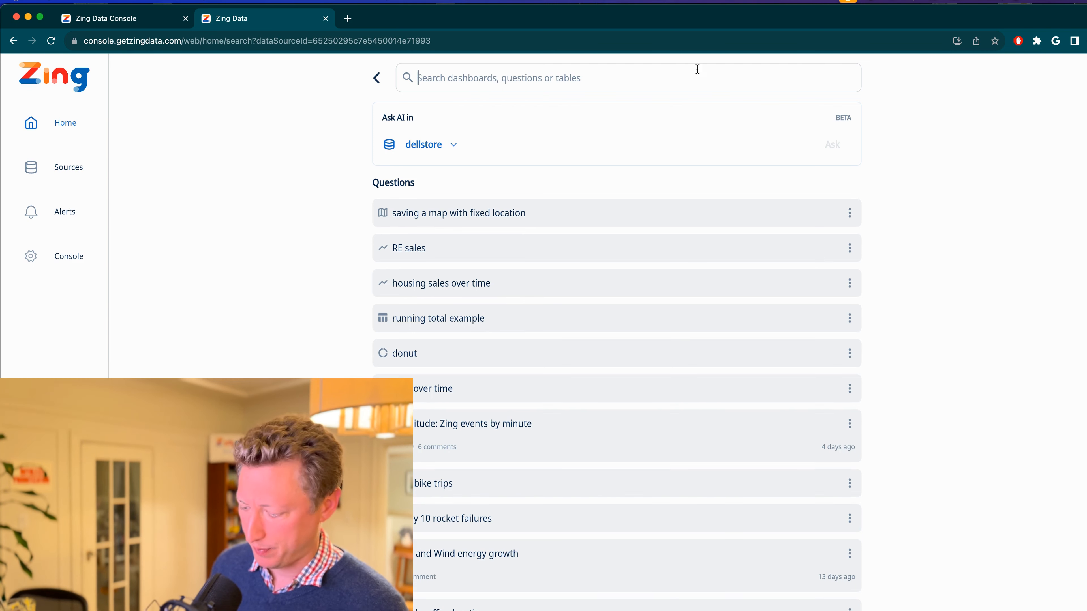
text(total or)
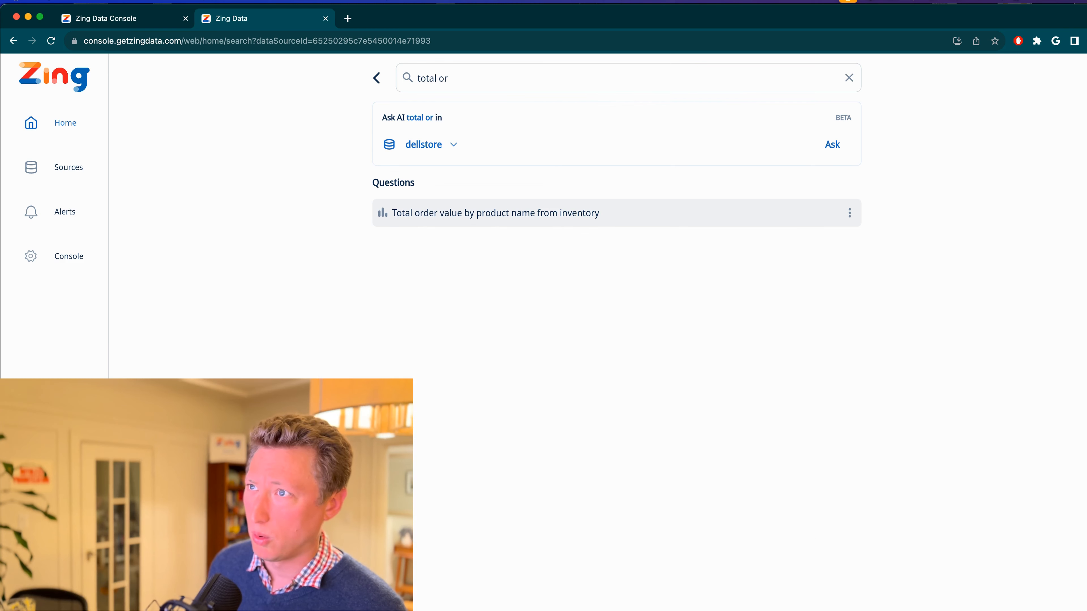
text(ders)
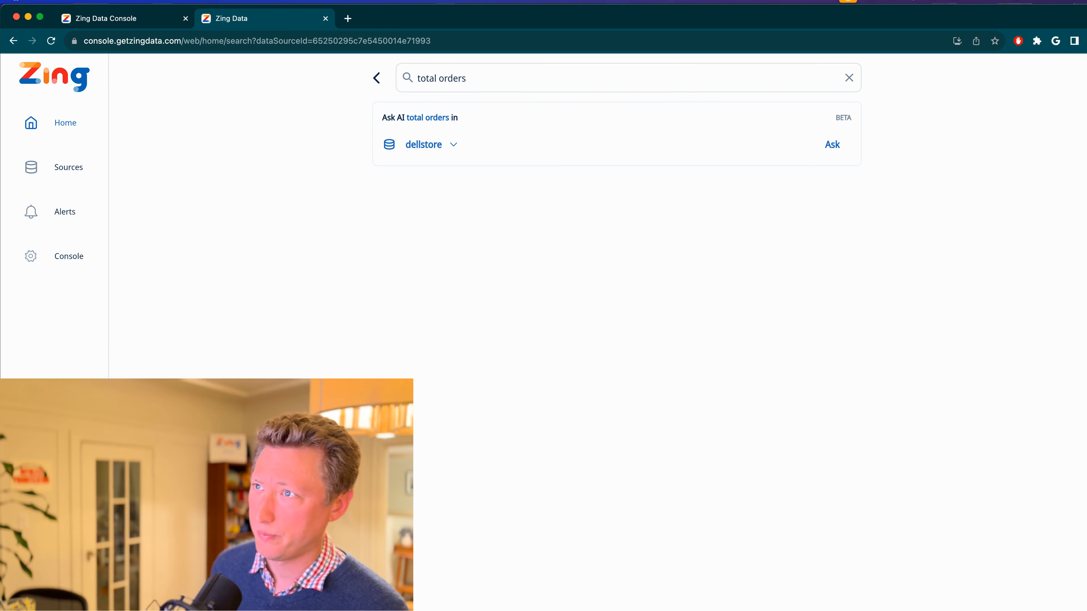
text( by)
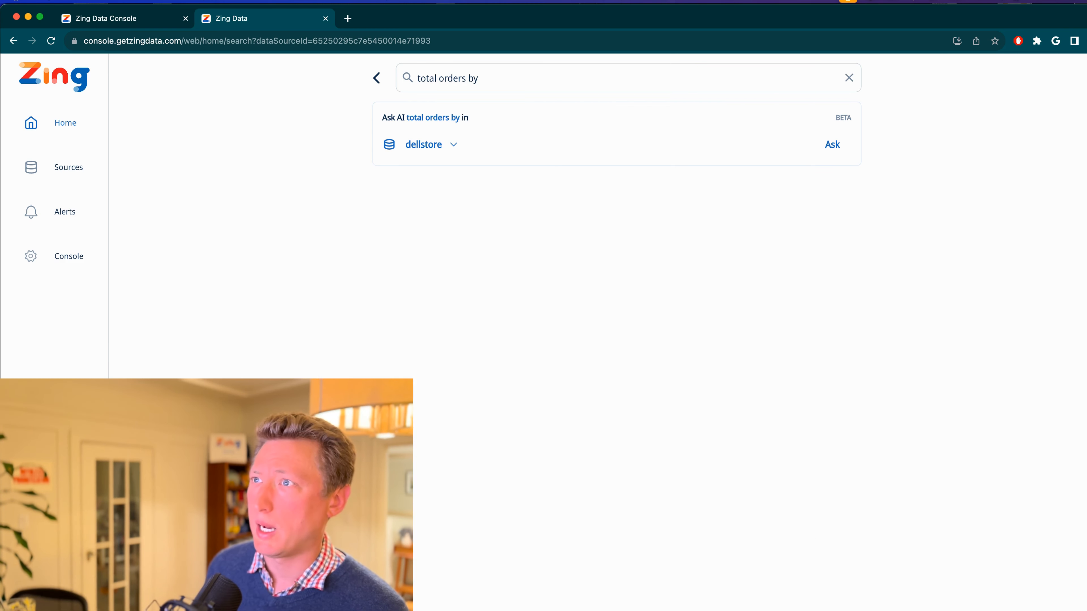
text( category name)
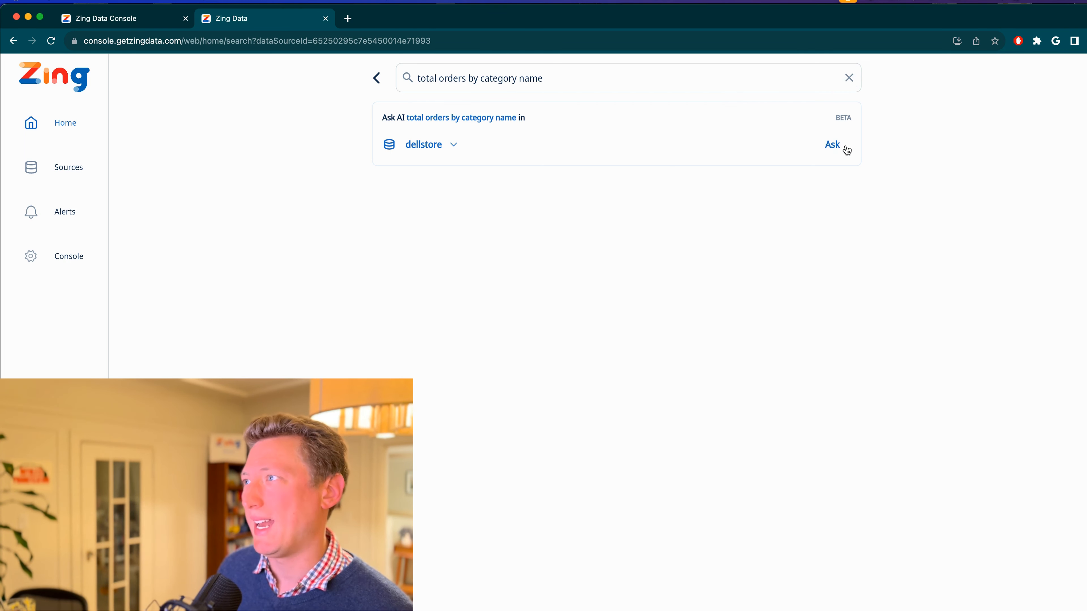
click(833, 145)
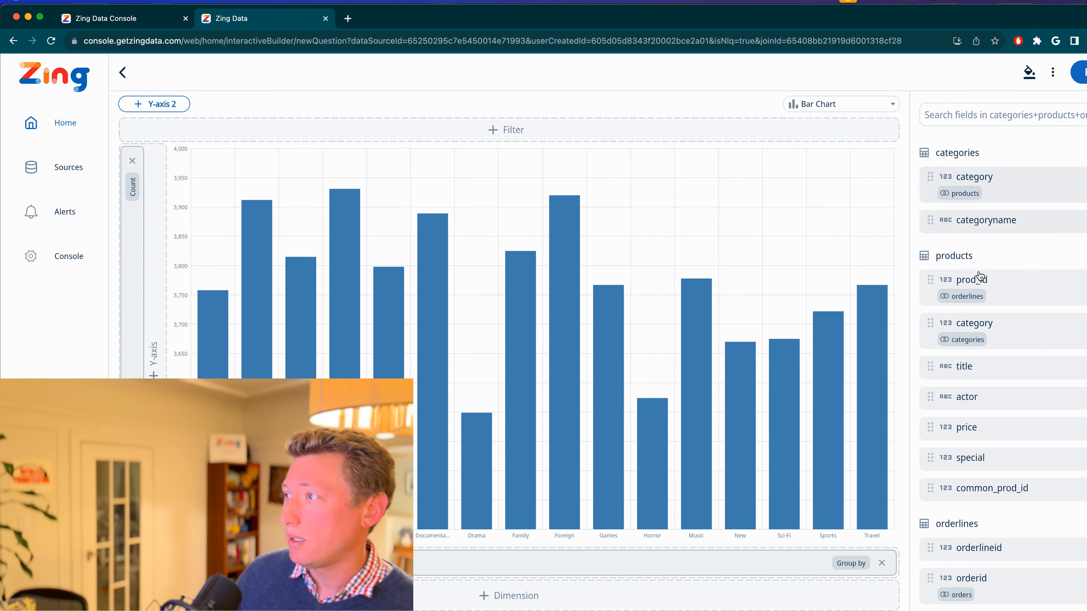
Examine the joined fields of the categories, products, orderlines and orders tables behind the bar chart
scroll(1018, 540, down, 5)
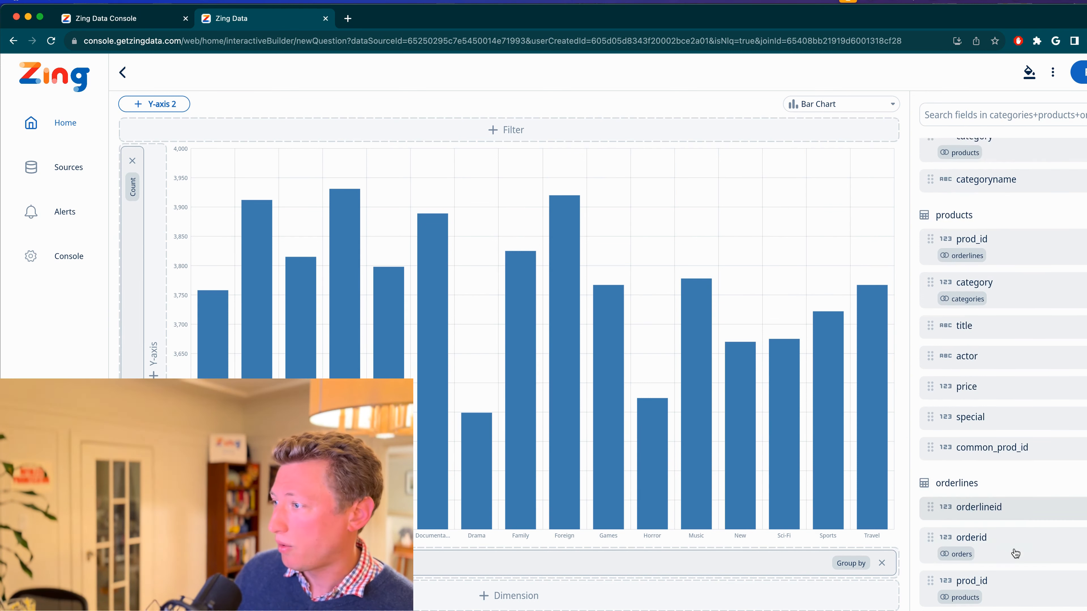
scroll(1003, 593, down, 6)
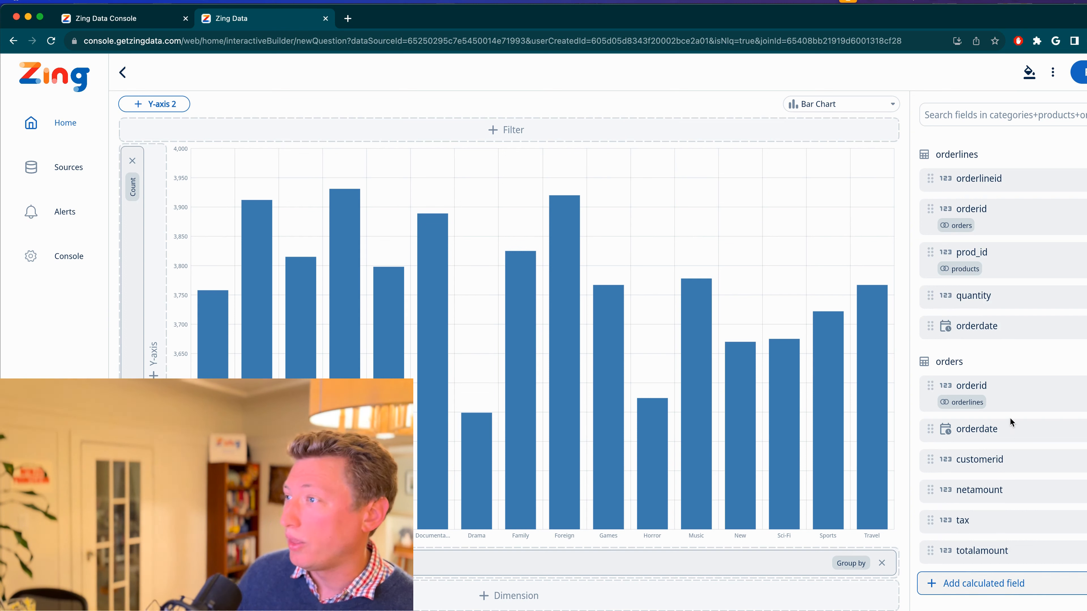
scroll(1008, 356, up, 10)
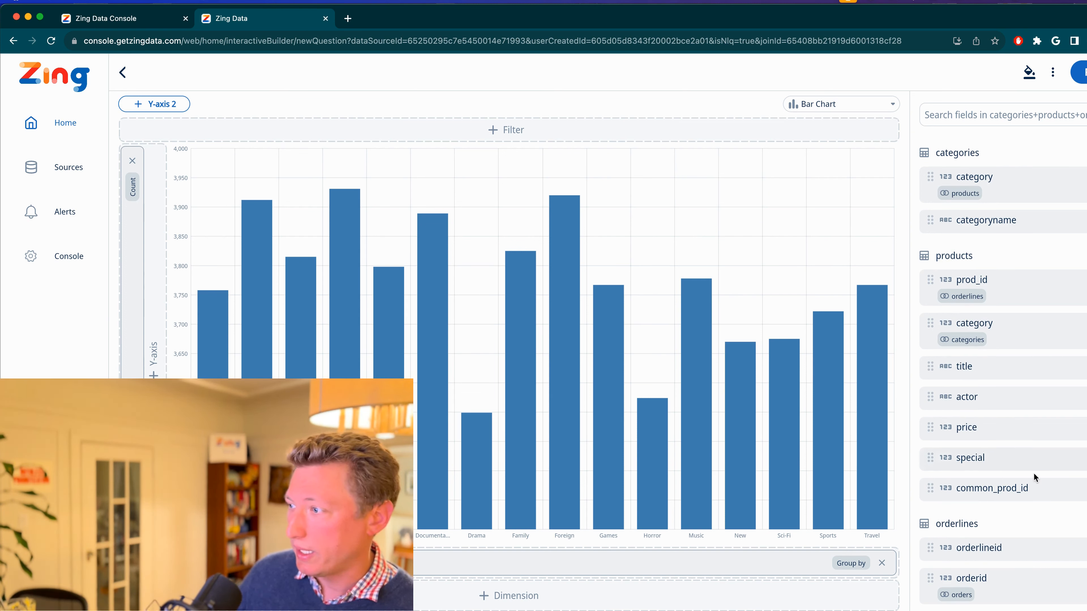
scroll(1034, 472, down, 10)
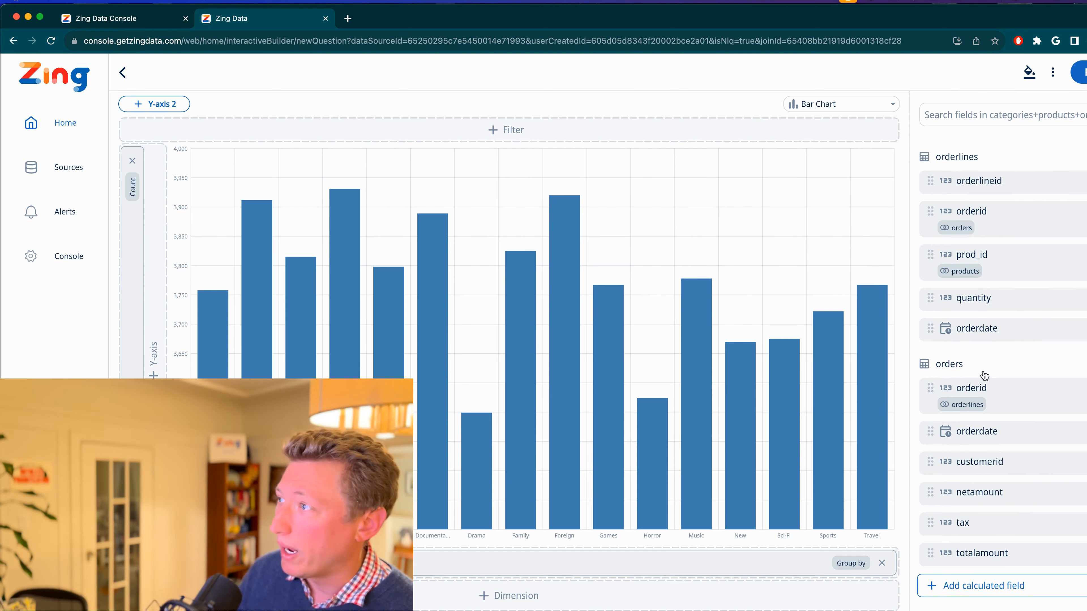
scroll(985, 326, up, 1)
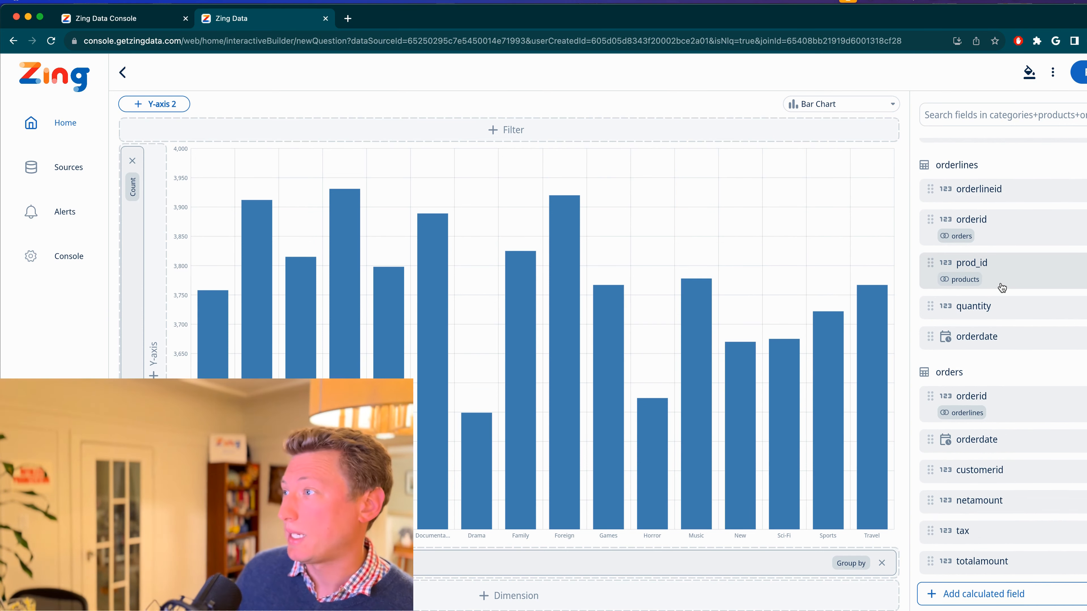
Review the links from orders back through orderlines and products to categories in the question's field list
scroll(1001, 295, up, 3)
scroll(993, 274, up, 10)
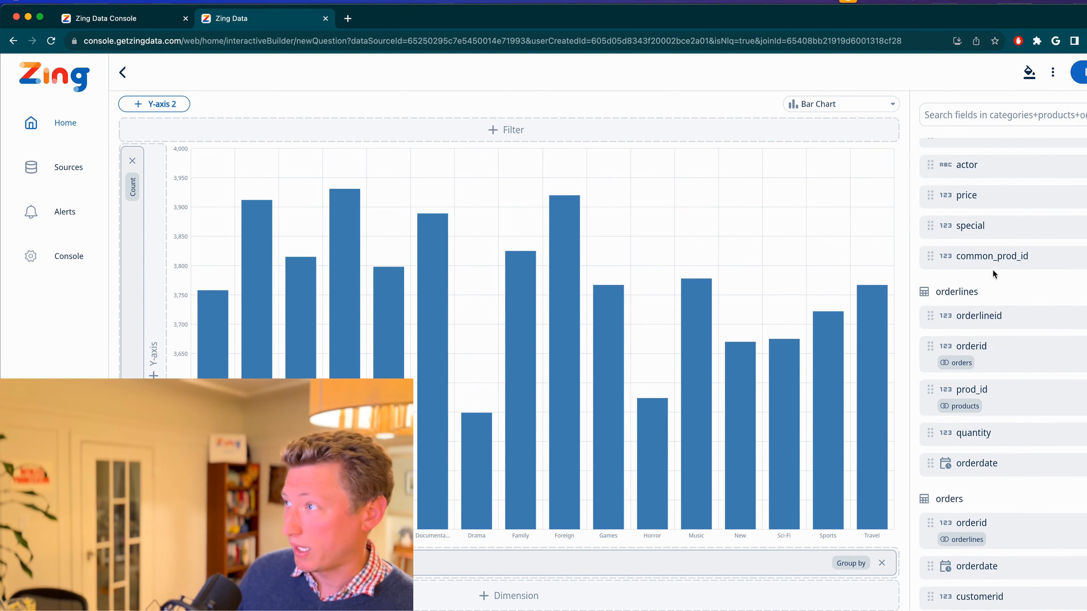
scroll(993, 269, up, 3)
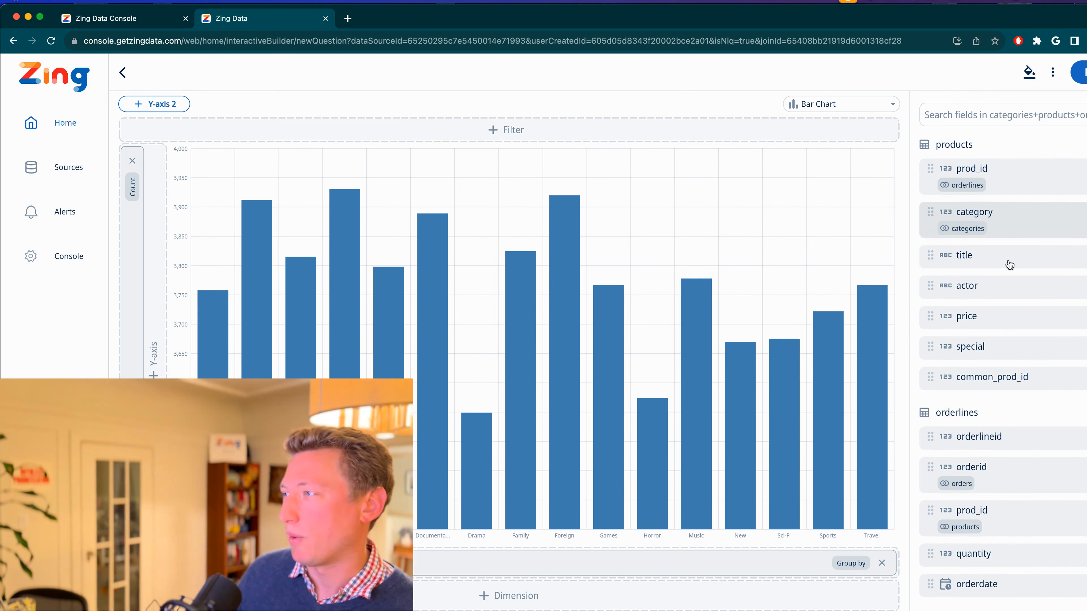
scroll(1009, 261, up, 2)
scroll(1010, 266, up, 2)
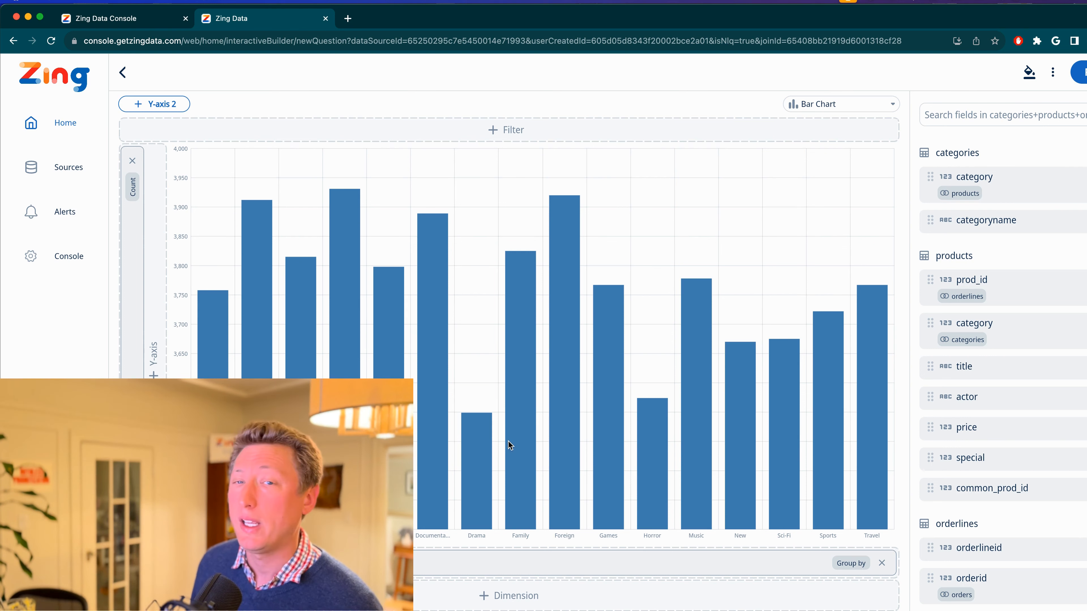
scroll(980, 514, down, 8)
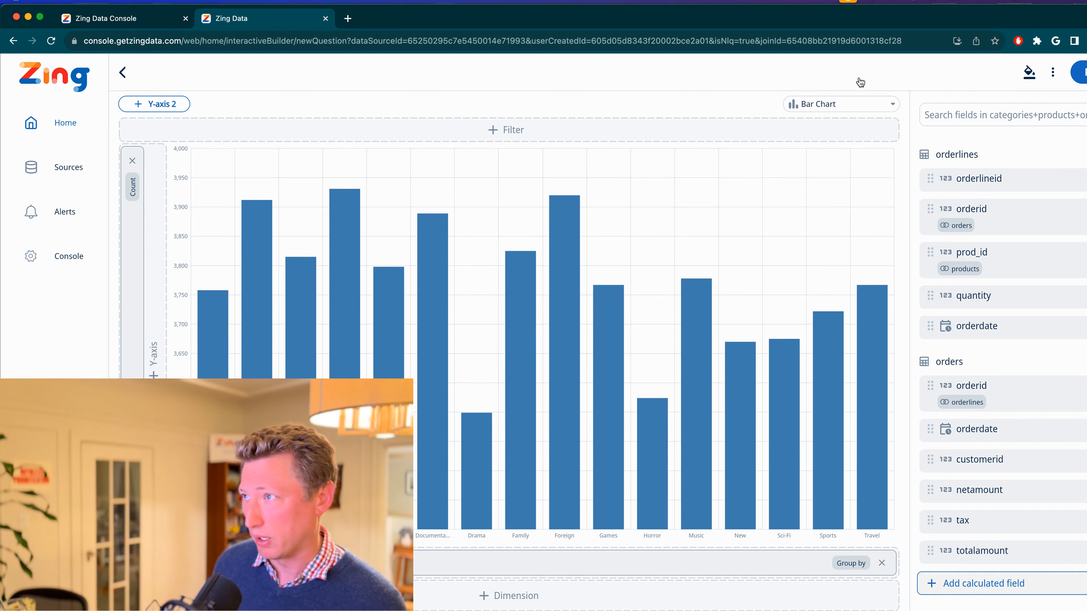
Change the orders-by-category bar chart to a donut chart and leave the question builder
click(836, 103)
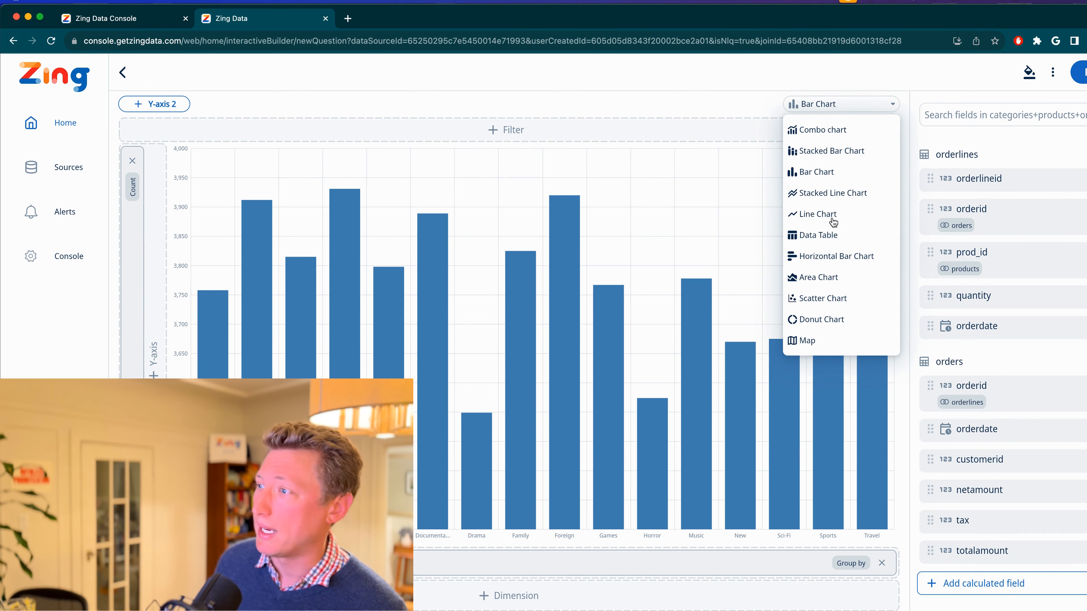
click(838, 319)
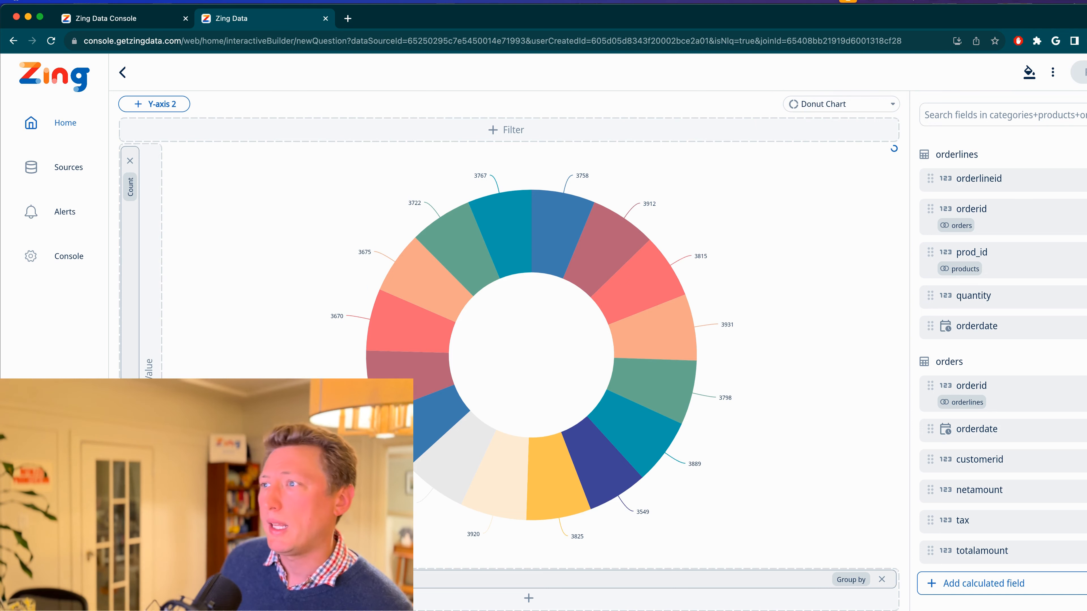
click(125, 76)
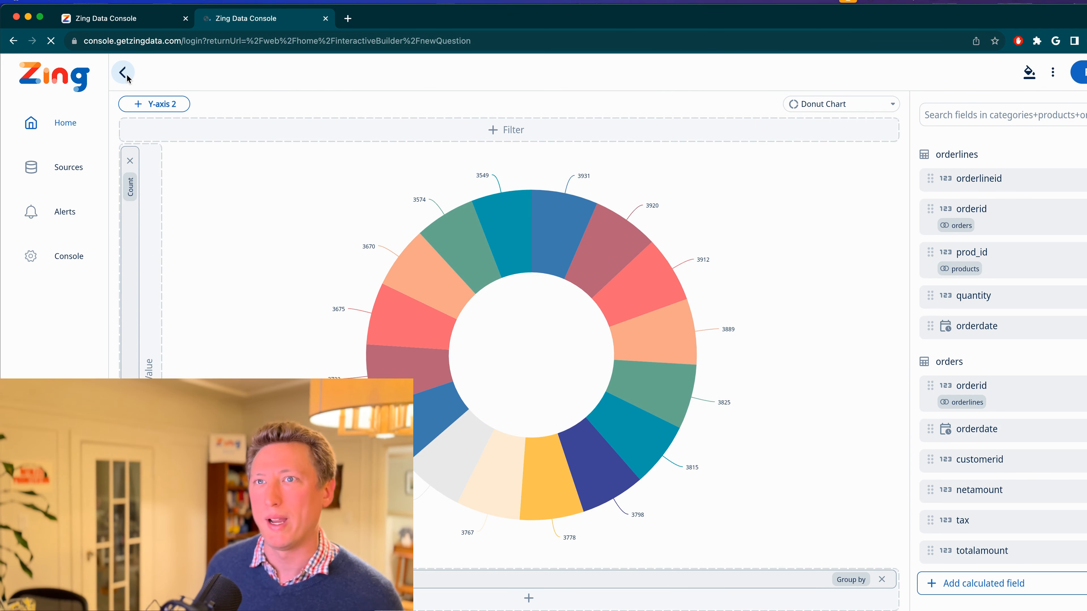